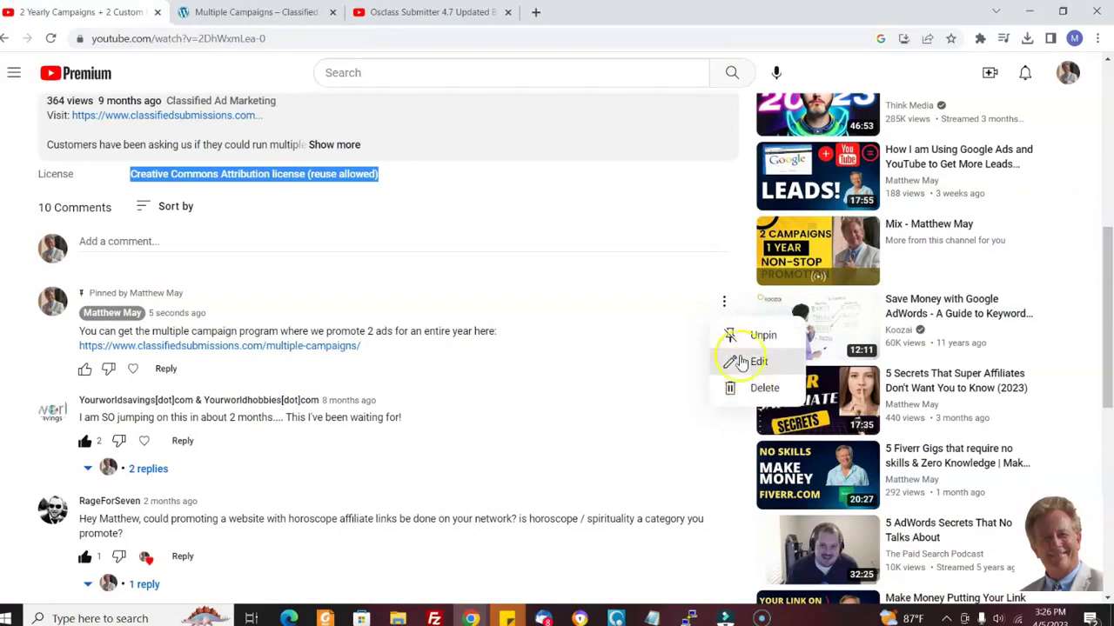
# Step: Close the pinned comment's options on the YouTube video page and switch to Wondershare Filmora
pyautogui.click(724, 302)
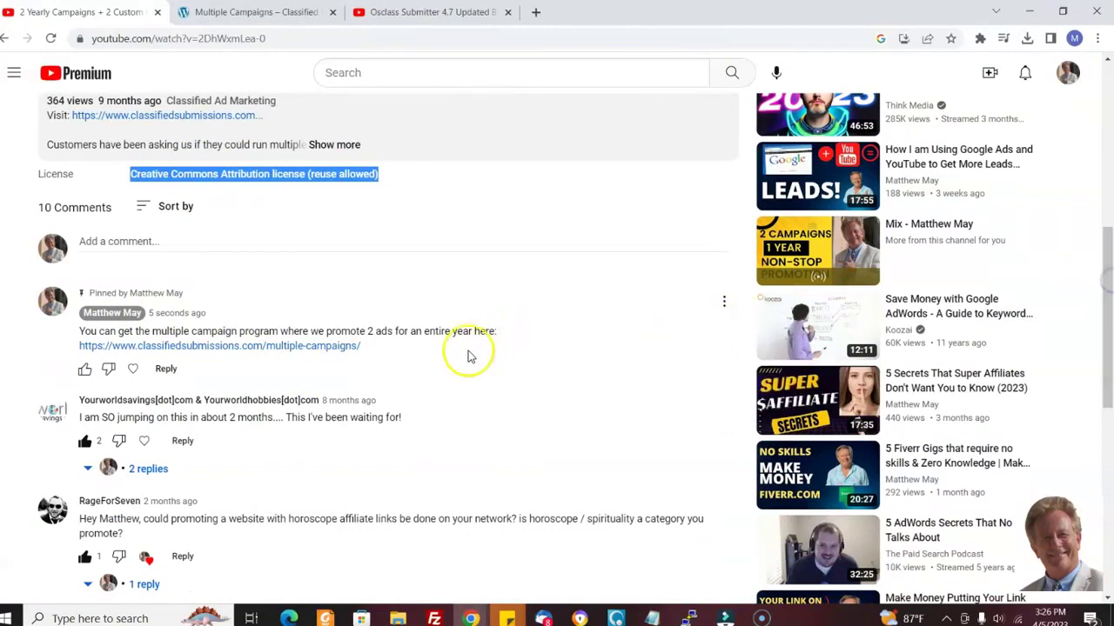
pyautogui.moveTo(1109, 286); pyautogui.dragTo(1110, 233)
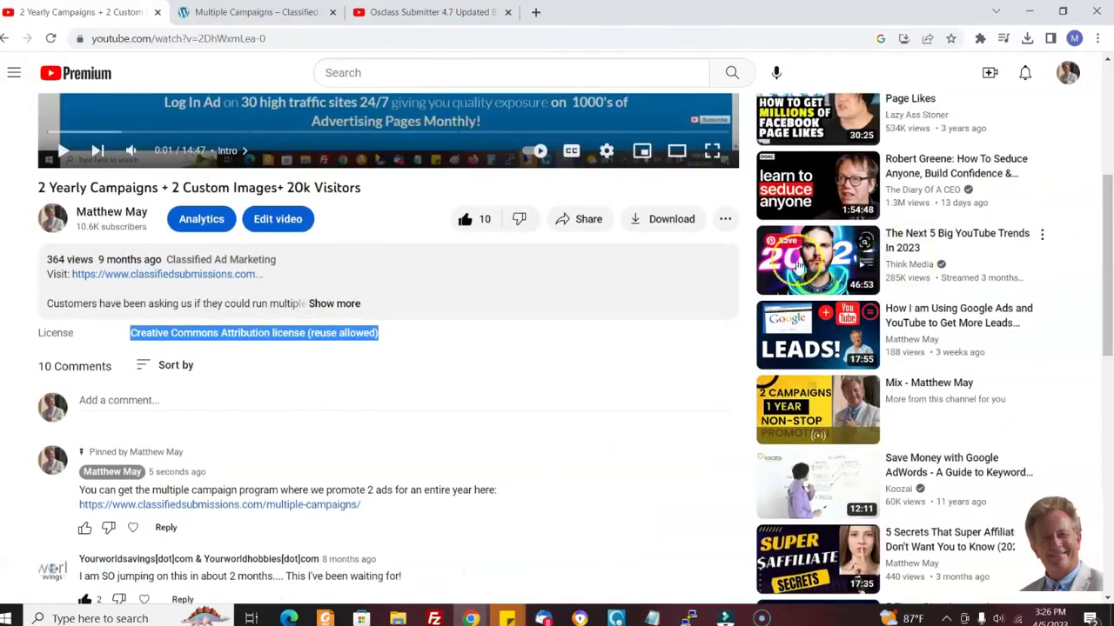
pyautogui.click(507, 618)
pyautogui.moveTo(470, 618)
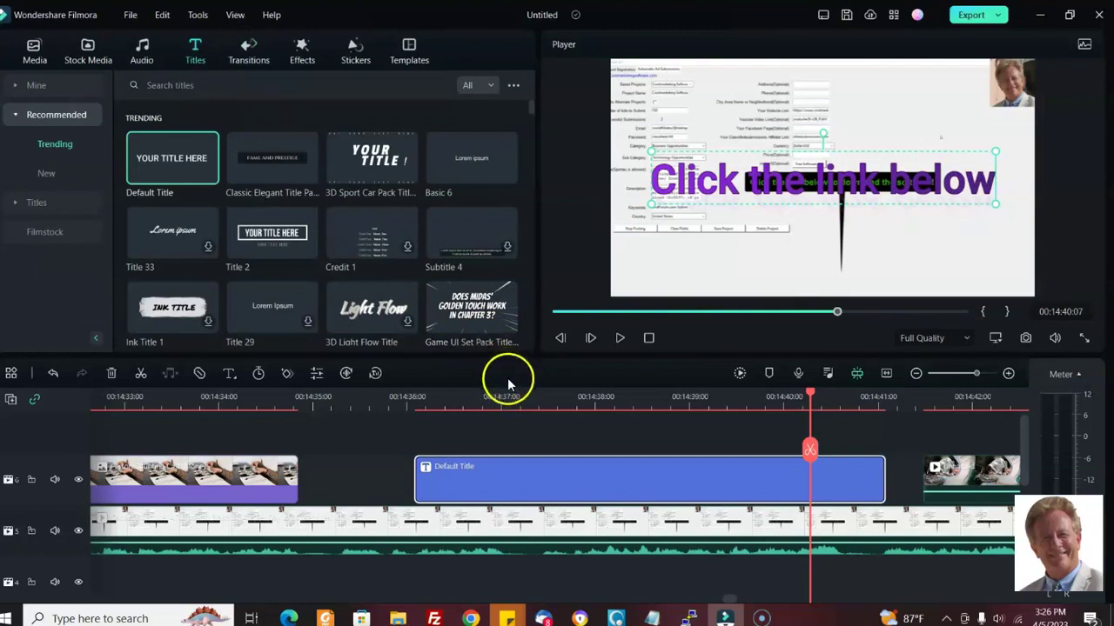
# Step: Open the "Click the link below" title for editing, change its text colour to white and delete its text
pyautogui.click(451, 346)
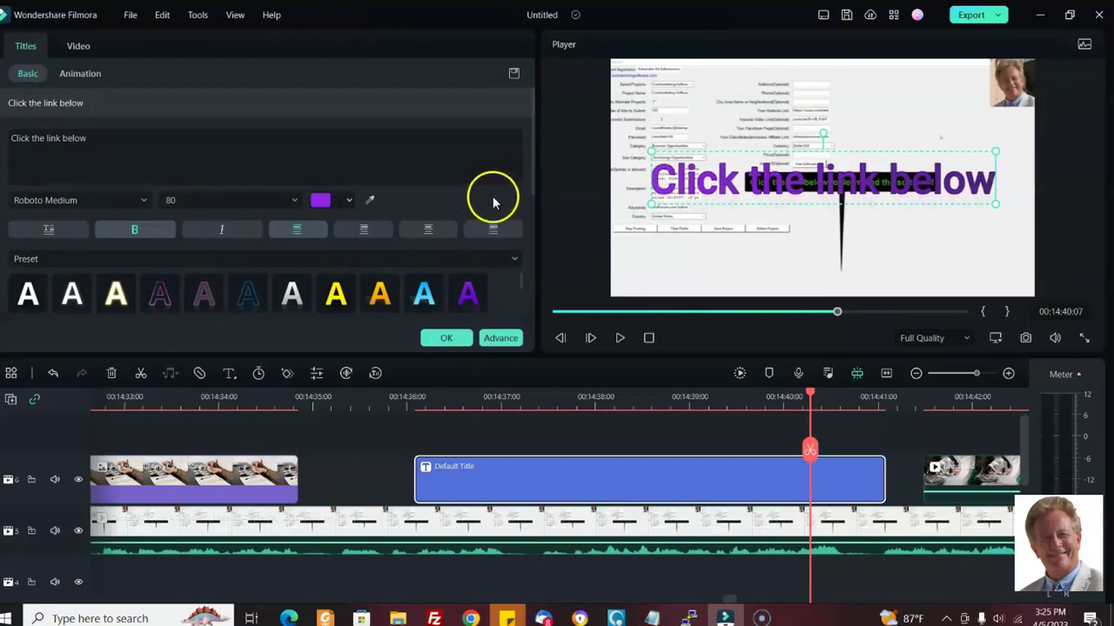
pyautogui.click(469, 293)
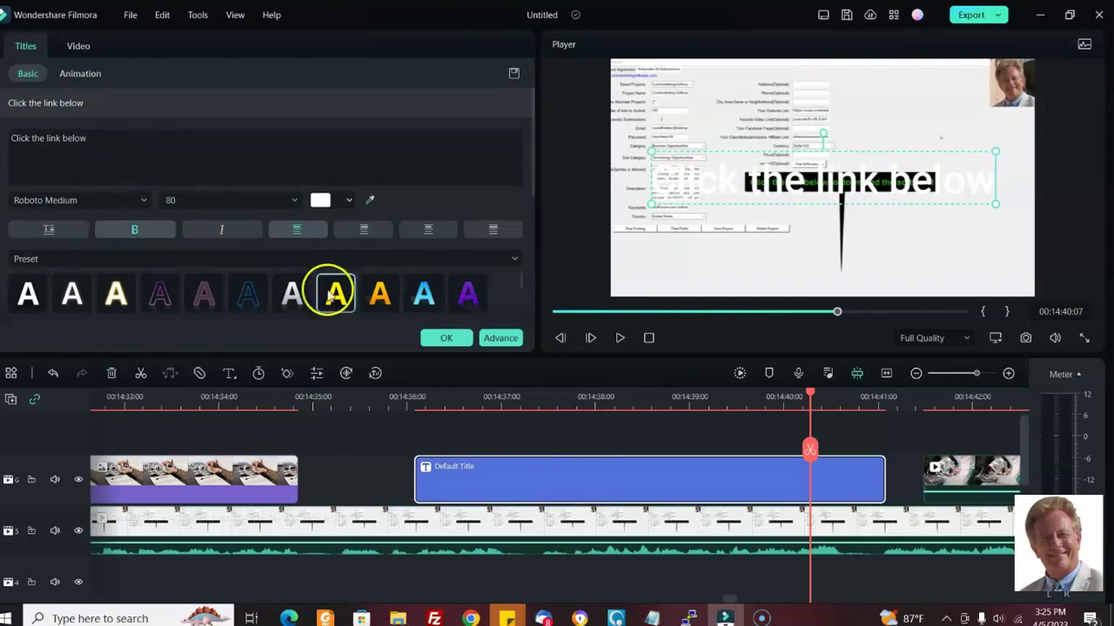
pyautogui.click(122, 232)
pyautogui.press('BackSpace')
pyautogui.press('BackSpace')
pyautogui.press('BackSpace')
pyautogui.press('BackSpace')
pyautogui.press('BackSpace')
pyautogui.press('BackSpace')
pyautogui.press('BackSpace')
pyautogui.press('BackSpace')
pyautogui.press('BackSpace')
pyautogui.press('BackSpace')
pyautogui.press('BackSpace')
pyautogui.press('BackSpace')
pyautogui.press('BackSpace')
pyautogui.press('BackSpace')
pyautogui.press('BackSpace')
pyautogui.press('BackSpace')
pyautogui.press('BackSpace')
pyautogui.press('BackSpace')
pyautogui.press('BackSpace')
pyautogui.press('BackSpace')
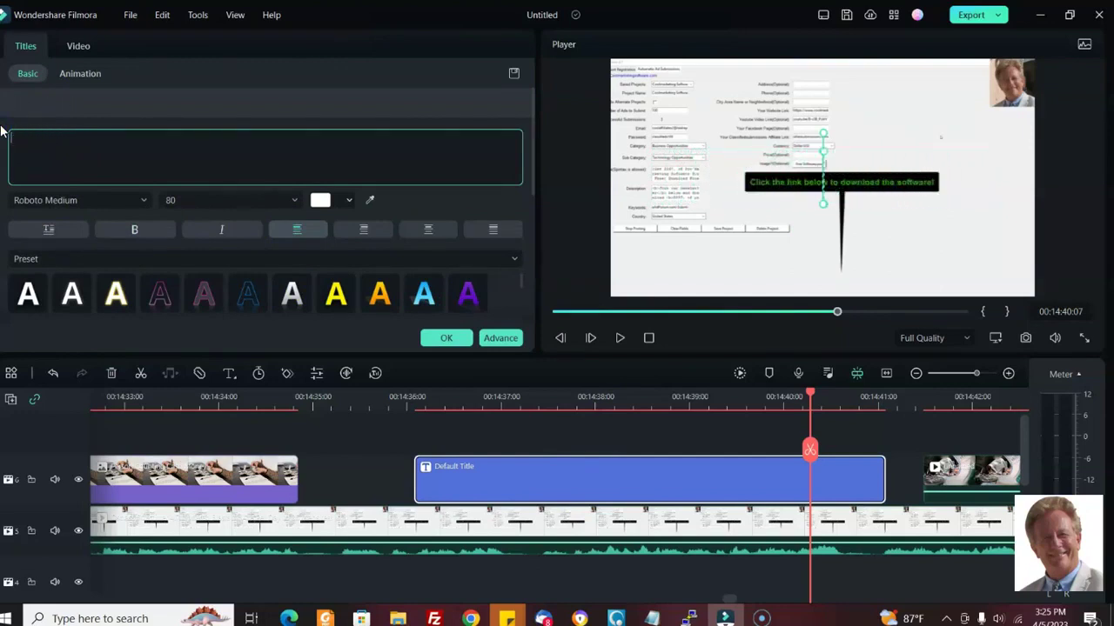
# Step: Set the title's text to "YOUR TITLE HERE" and remove the title clip from the timeline
pyautogui.click(96, 149)
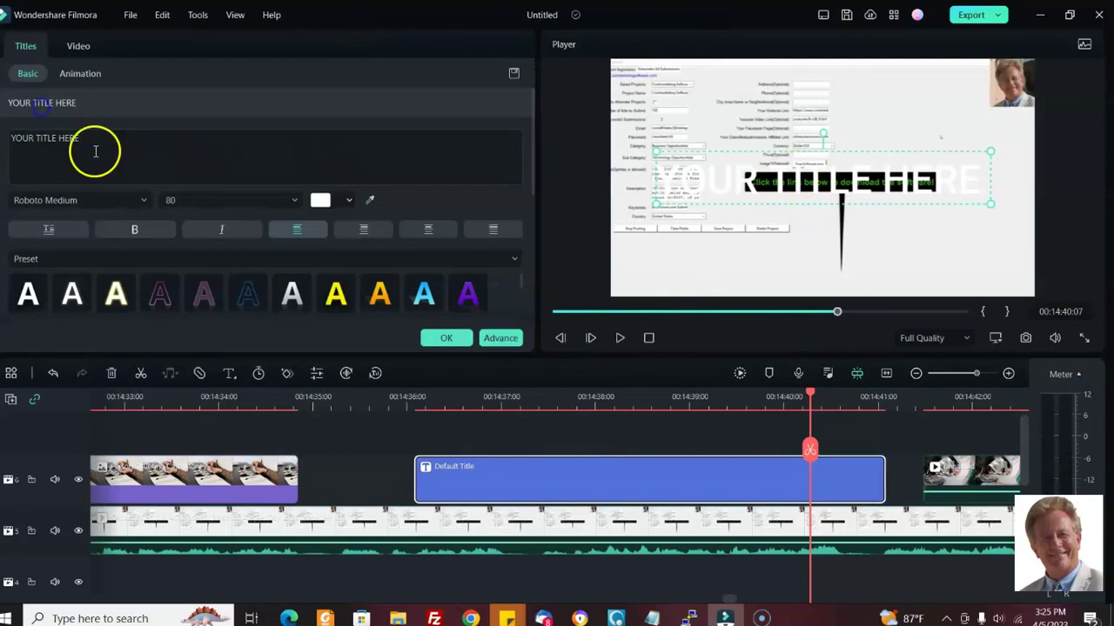
pyautogui.click(125, 137)
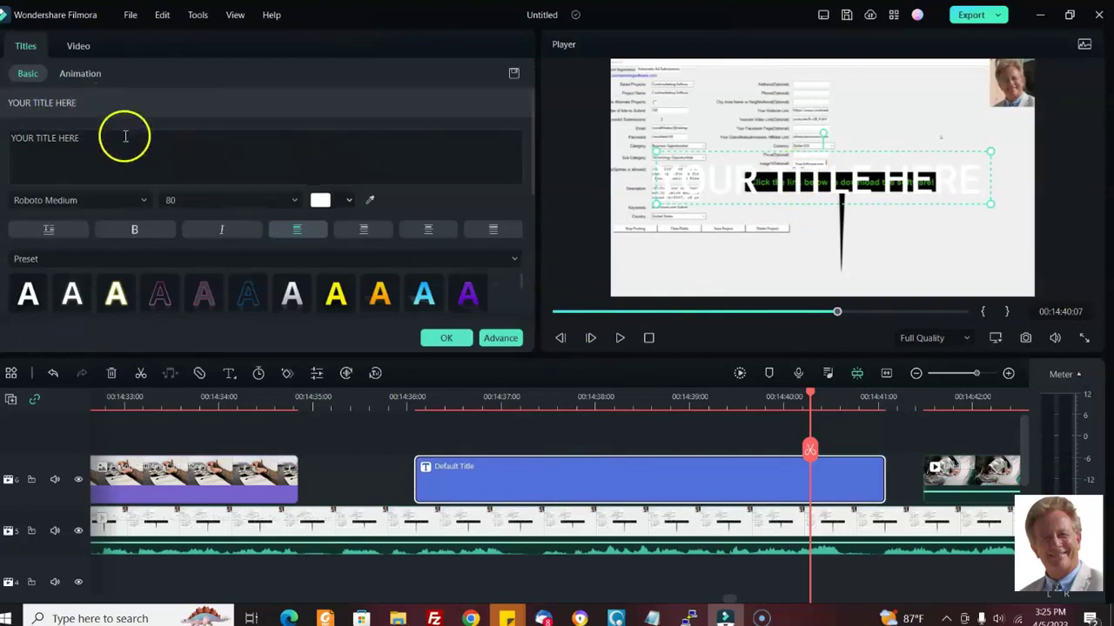
pyautogui.click(580, 493)
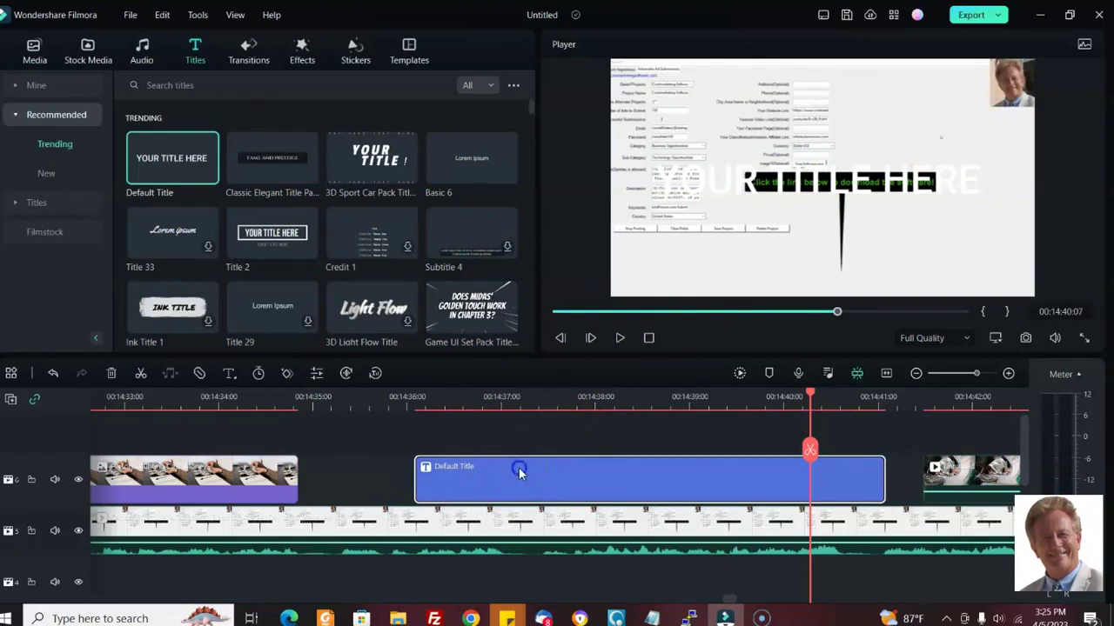
pyautogui.moveTo(415, 474); pyautogui.dragTo(472, 273)
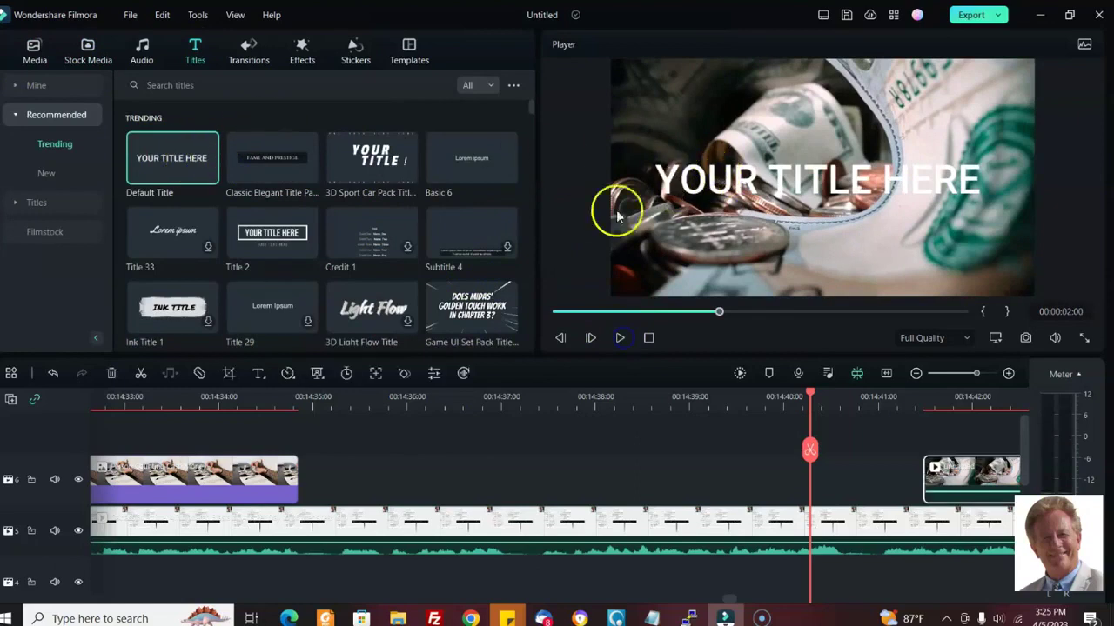
# Step: Place the money stock video directly after the photo clip on the upper track and play it back
pyautogui.click(619, 338)
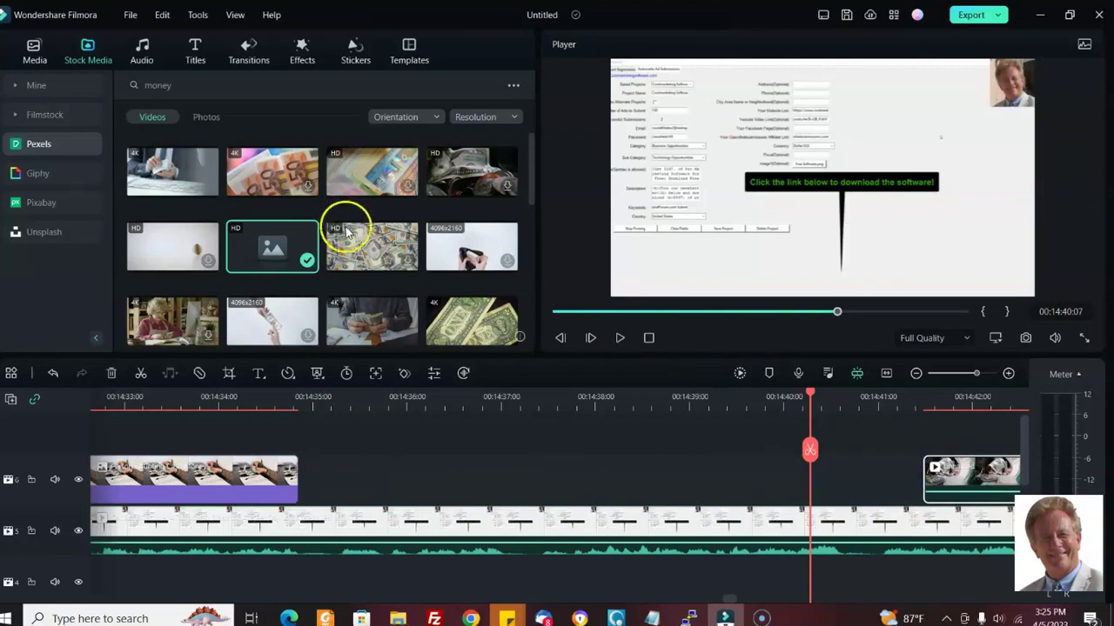
pyautogui.moveTo(931, 475); pyautogui.dragTo(298, 472)
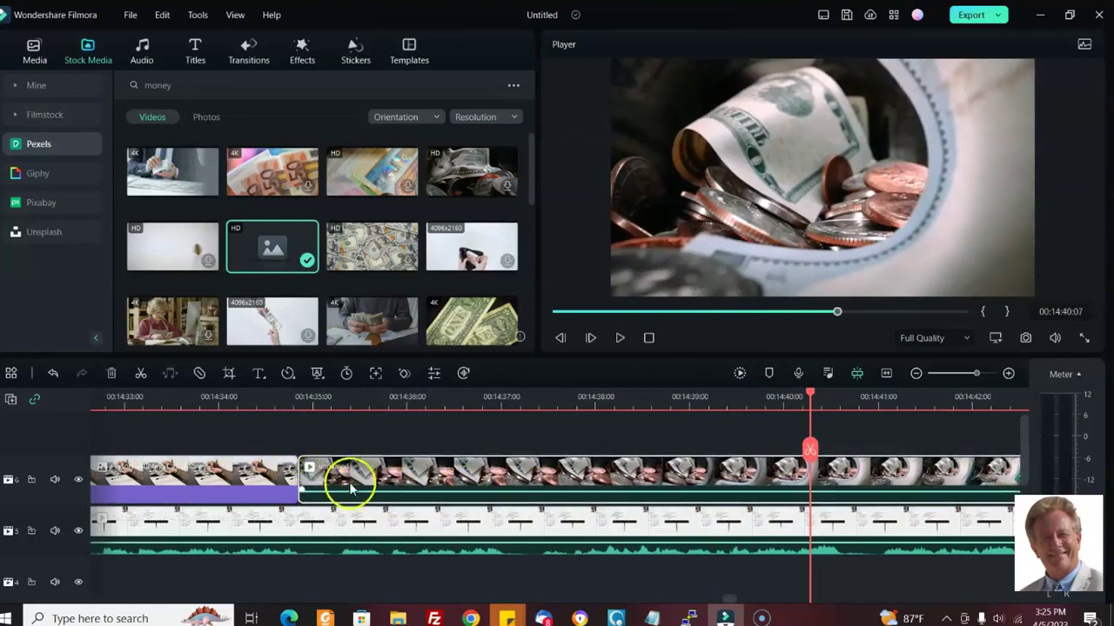
pyautogui.press('Delete')
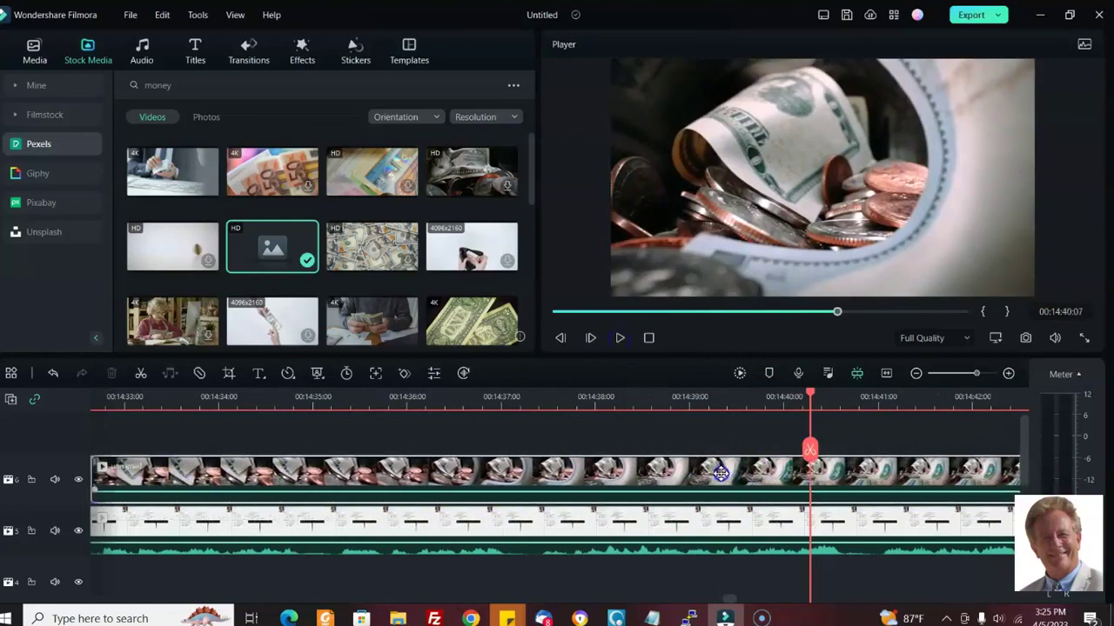
pyautogui.hotkey('ctrl', 'z')
pyautogui.click(619, 339)
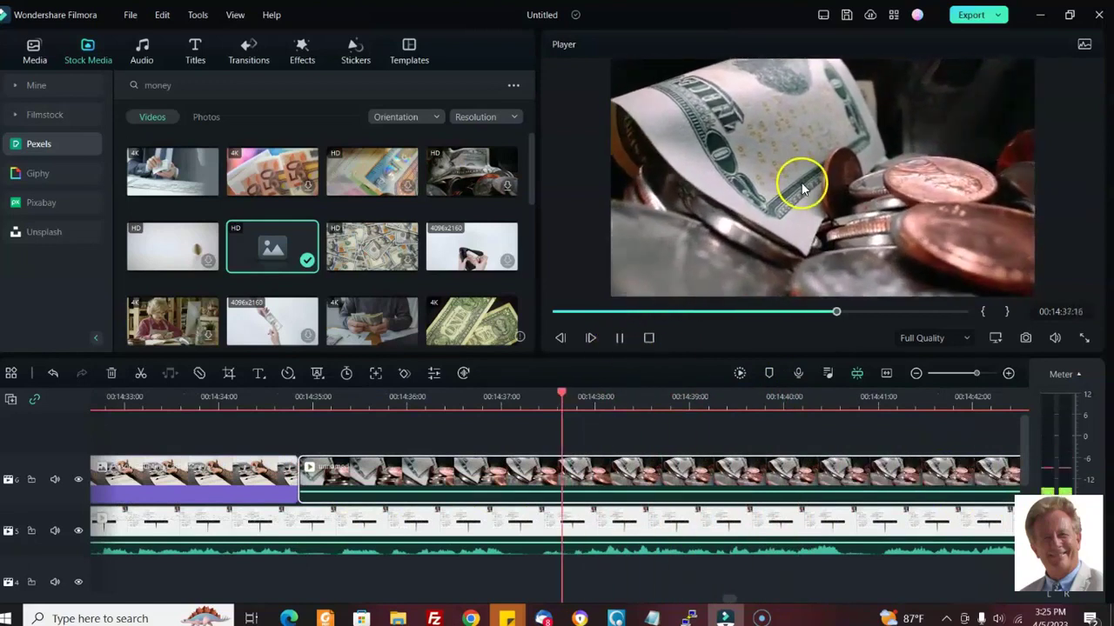
pyautogui.click(619, 338)
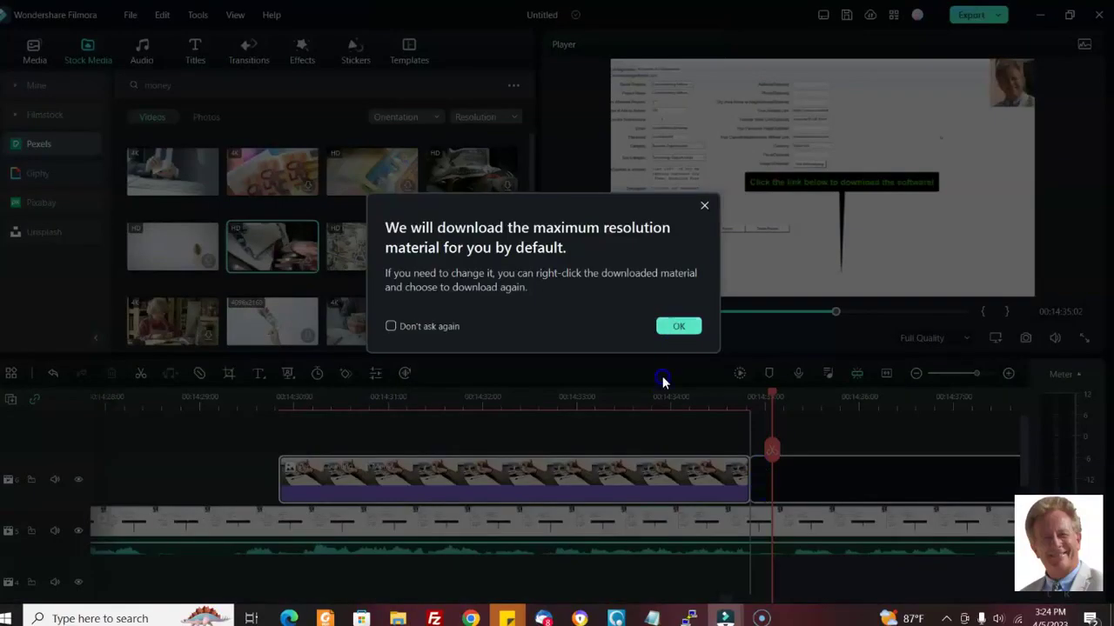
# Step: Remove the money stock video from the upper track and show the Pexels photo results for money
pyautogui.click(762, 495)
pyautogui.click(274, 233)
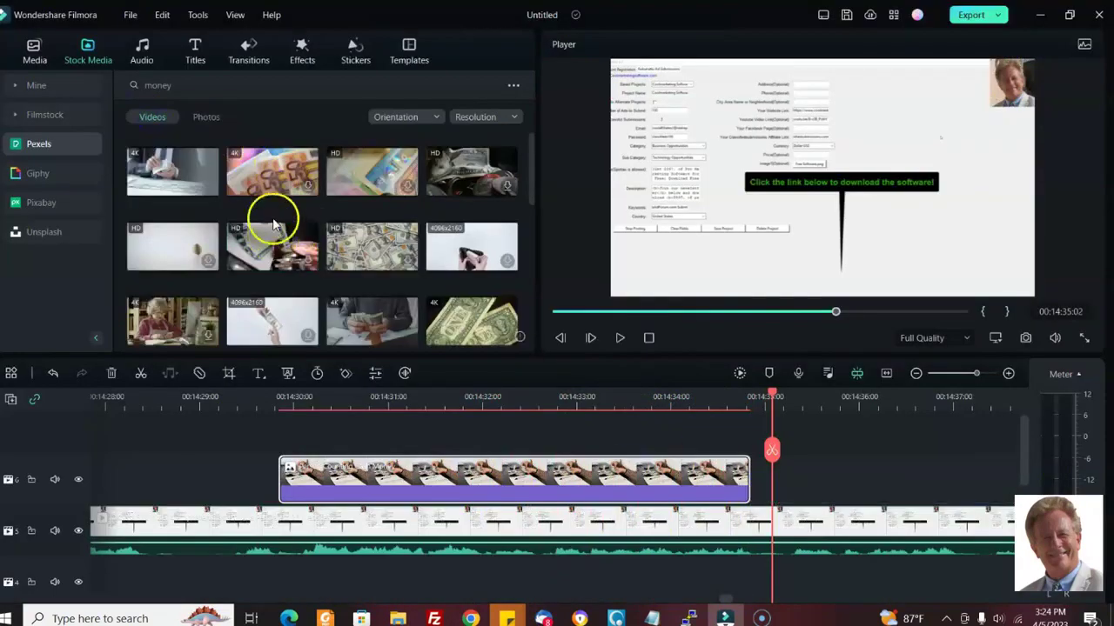
pyautogui.click(150, 122)
pyautogui.click(150, 121)
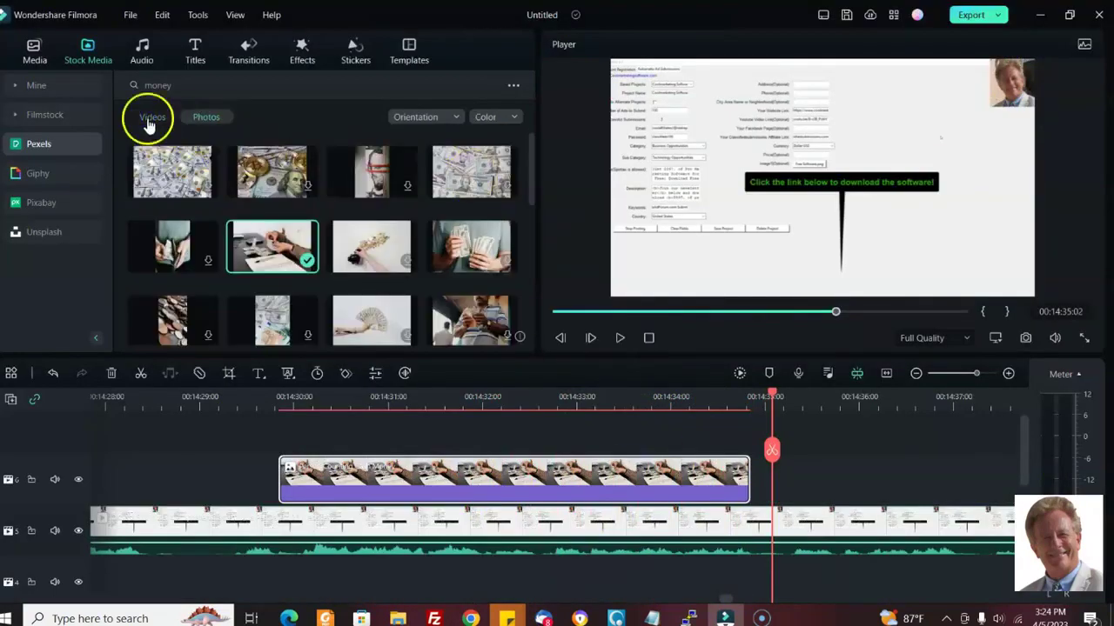
# Step: Resize the money photo in the preview so it leaves the presenter's inset uncovered, and play it back
pyautogui.click(620, 339)
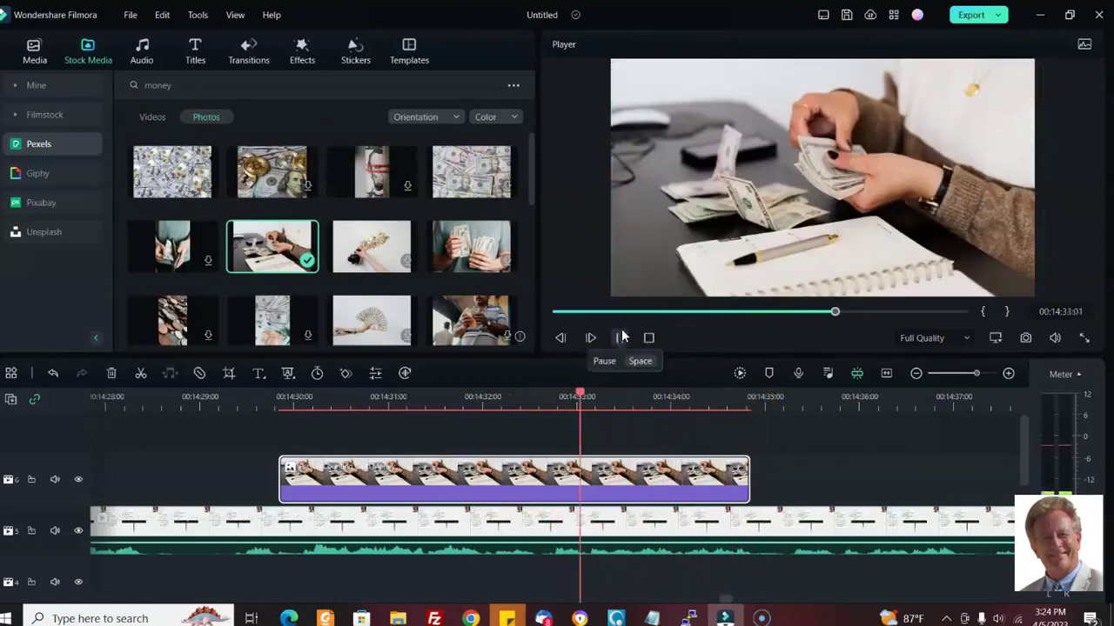
pyautogui.click(623, 339)
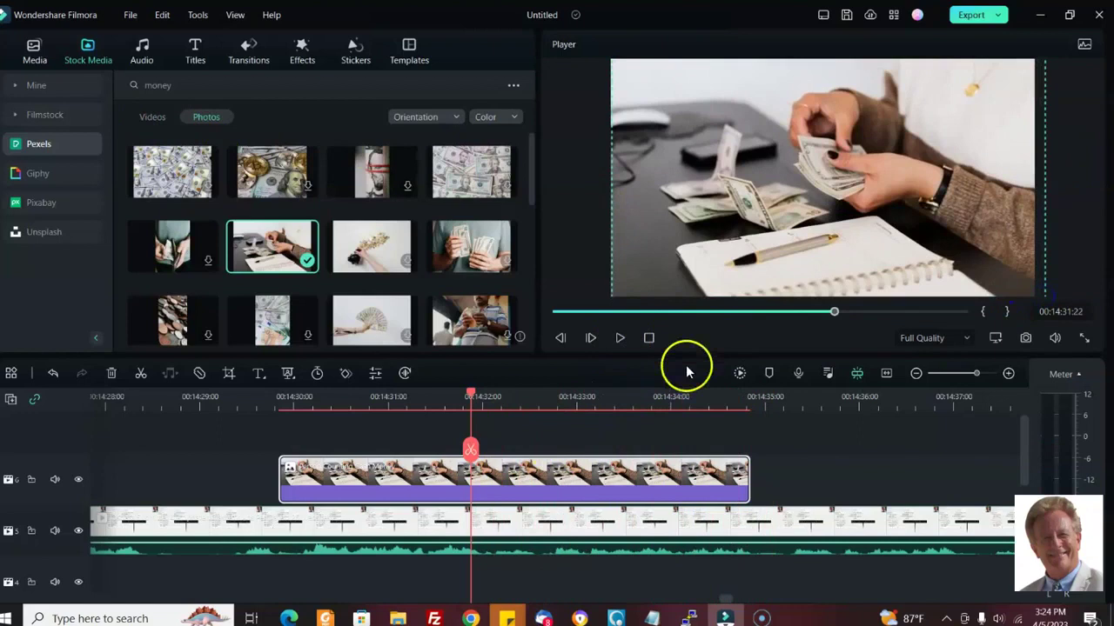
pyautogui.moveTo(1042, 296); pyautogui.dragTo(1010, 295)
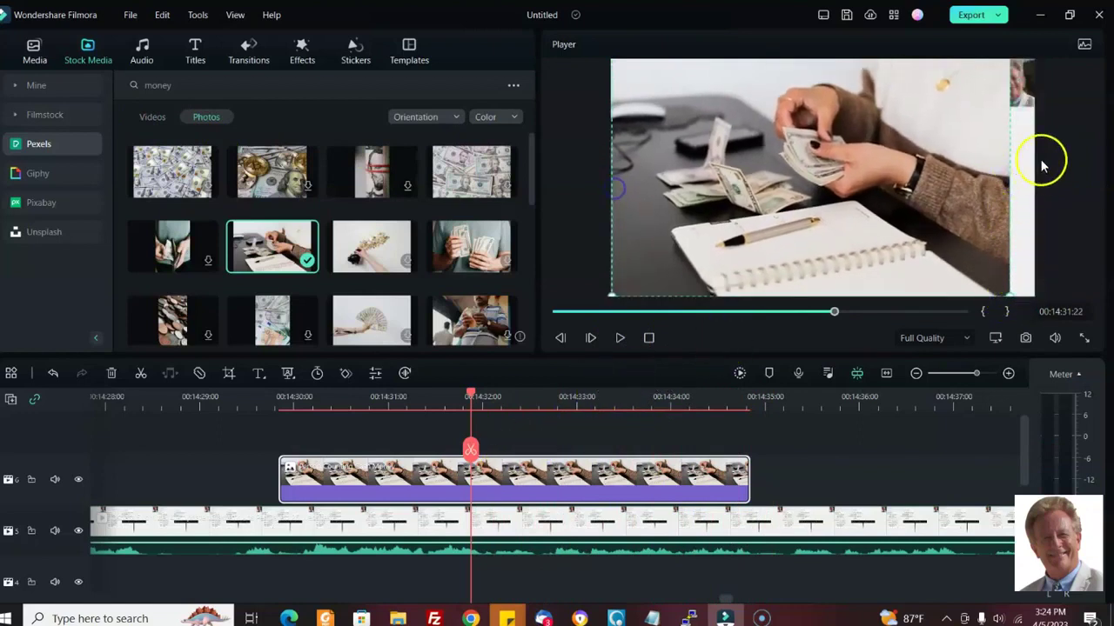
pyautogui.moveTo(613, 186)
pyautogui.mouseDown()
pyautogui.moveTo(633, 186)
pyautogui.moveTo(614, 166)
pyautogui.mouseUp()
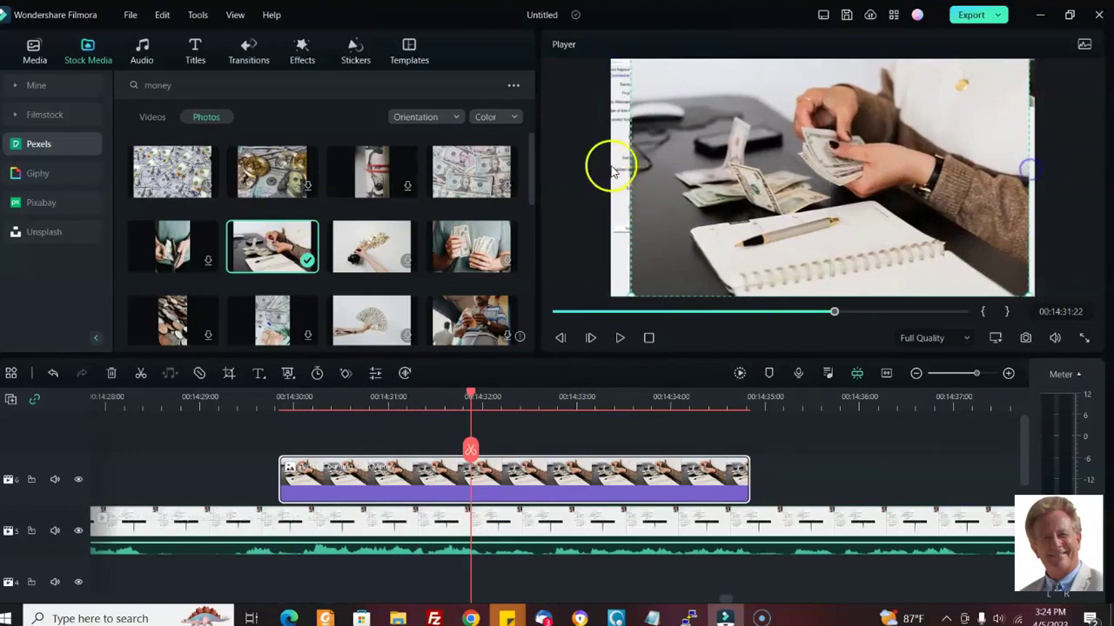
pyautogui.moveTo(1015, 168); pyautogui.dragTo(1001, 168)
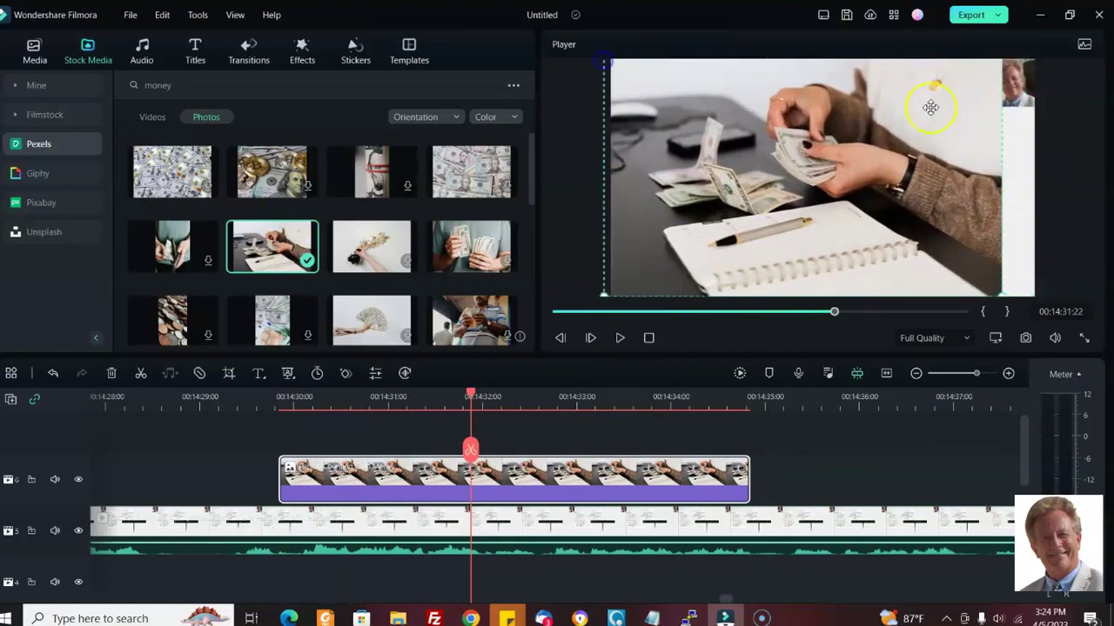
pyautogui.moveTo(603, 61); pyautogui.dragTo(647, 66)
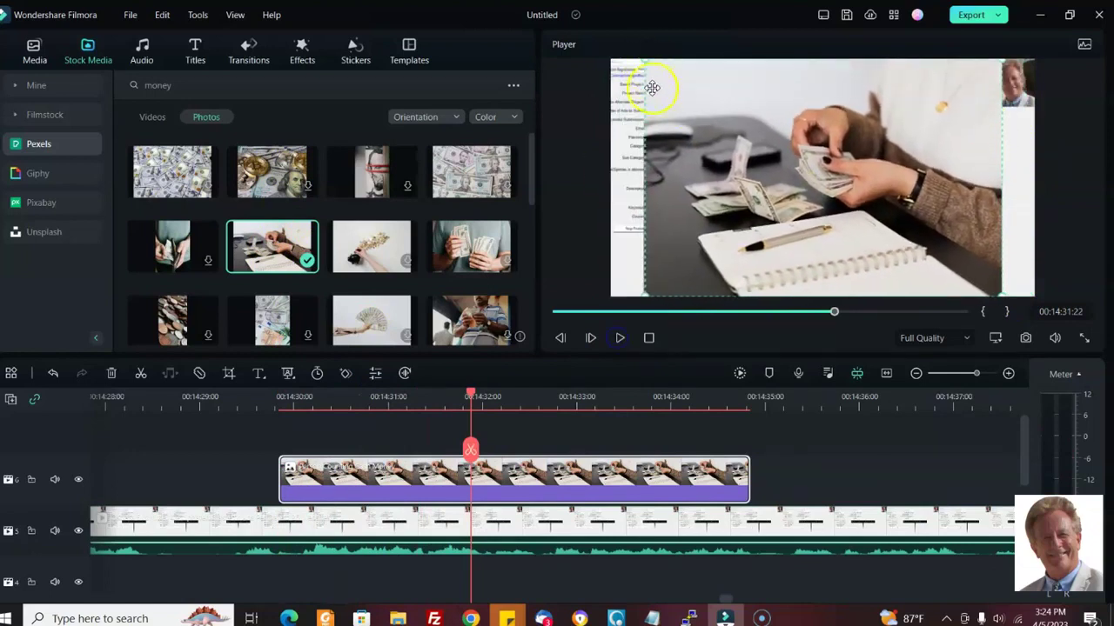
pyautogui.click(620, 338)
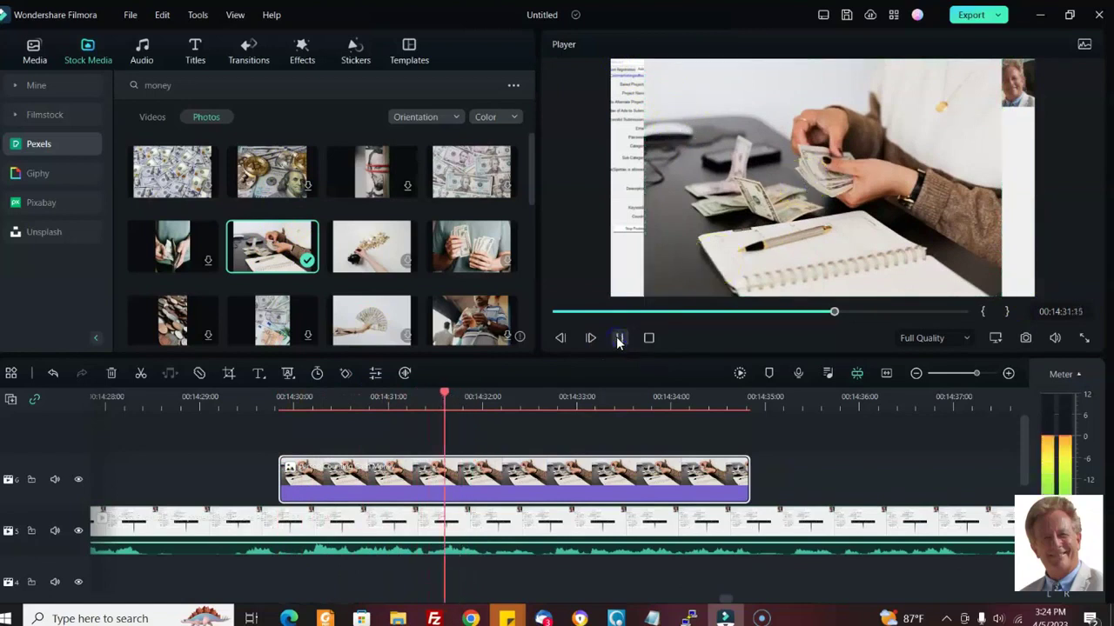
pyautogui.click(618, 338)
# Step: Remove the money photo clip from the upper track and move the playhead to 00:14:34:02
pyautogui.moveTo(299, 493); pyautogui.dragTo(361, 331)
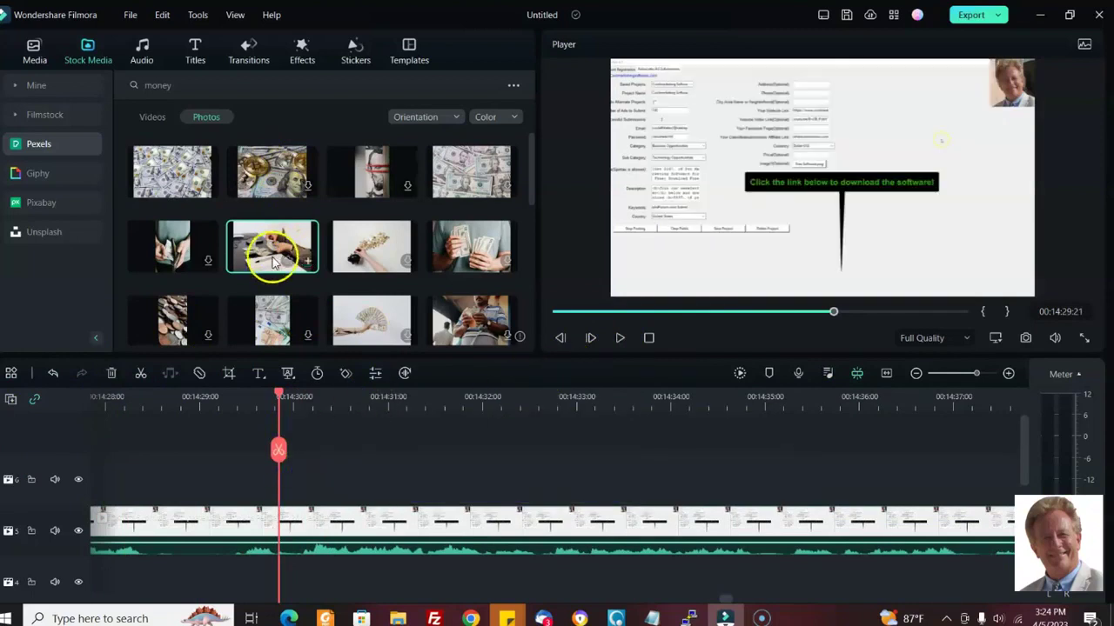
pyautogui.hscroll(5, 249, 427)
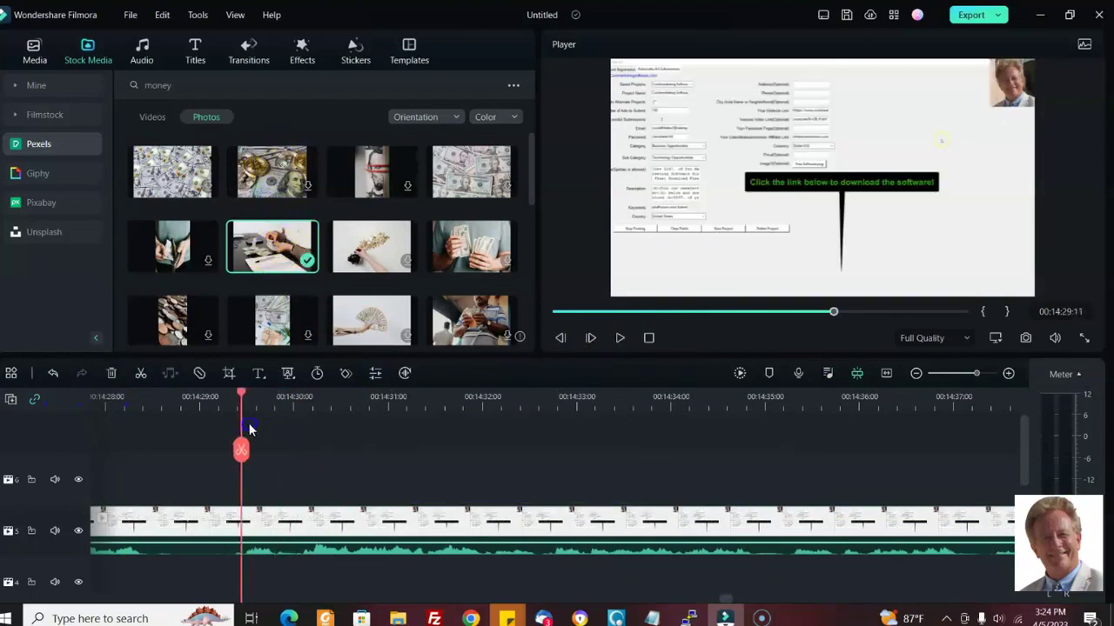
pyautogui.hscroll(5, 100, 397)
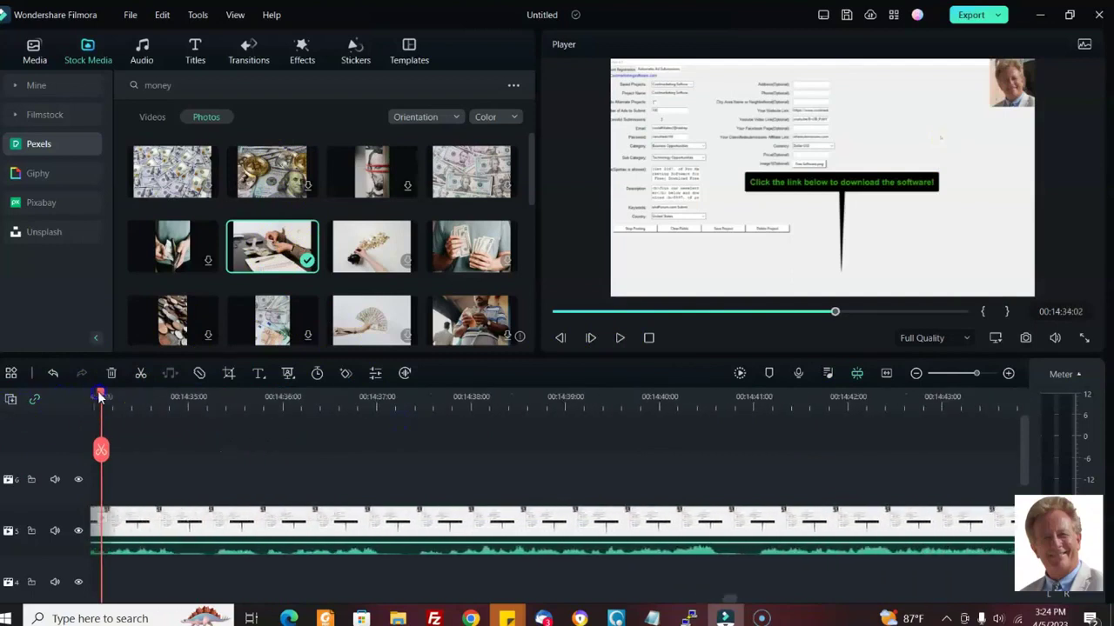
# Step: Move the playhead to 00:16:51:01 in the VID_20230405_145058 clip and play back that section
pyautogui.scroll(-3, 398, 420)
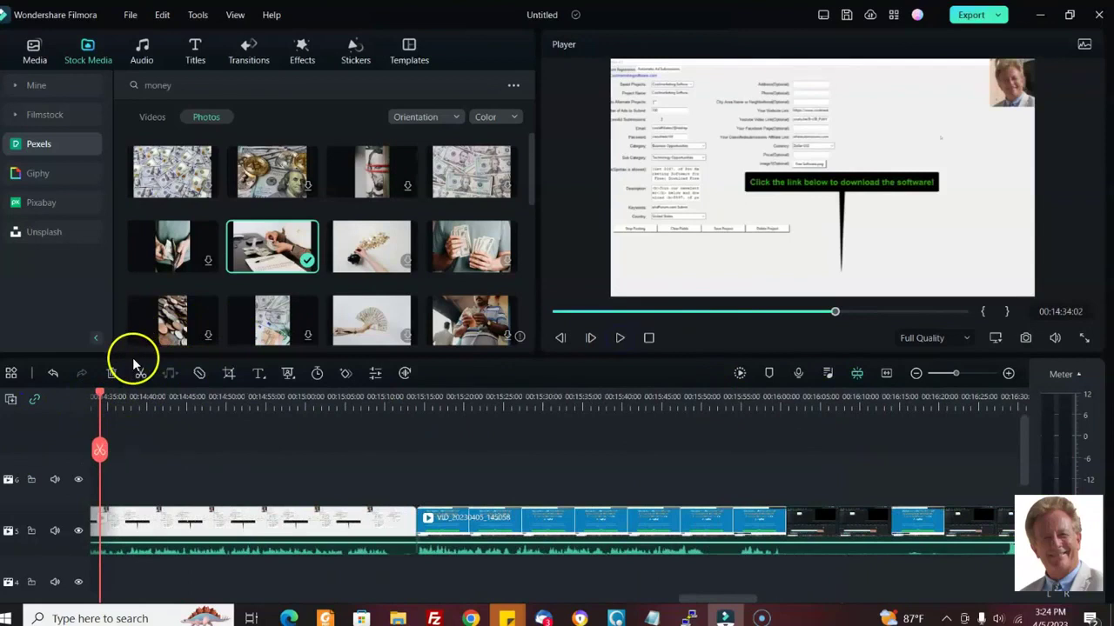
pyautogui.hscroll(5, 136, 427)
pyautogui.moveTo(807, 397); pyautogui.dragTo(838, 398)
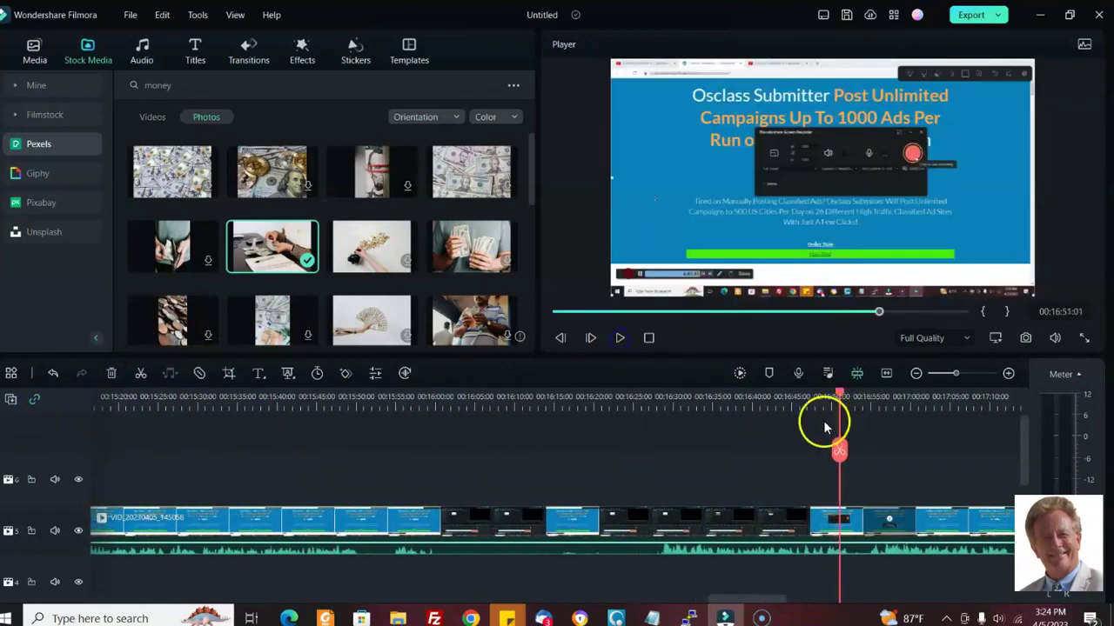
pyautogui.click(619, 337)
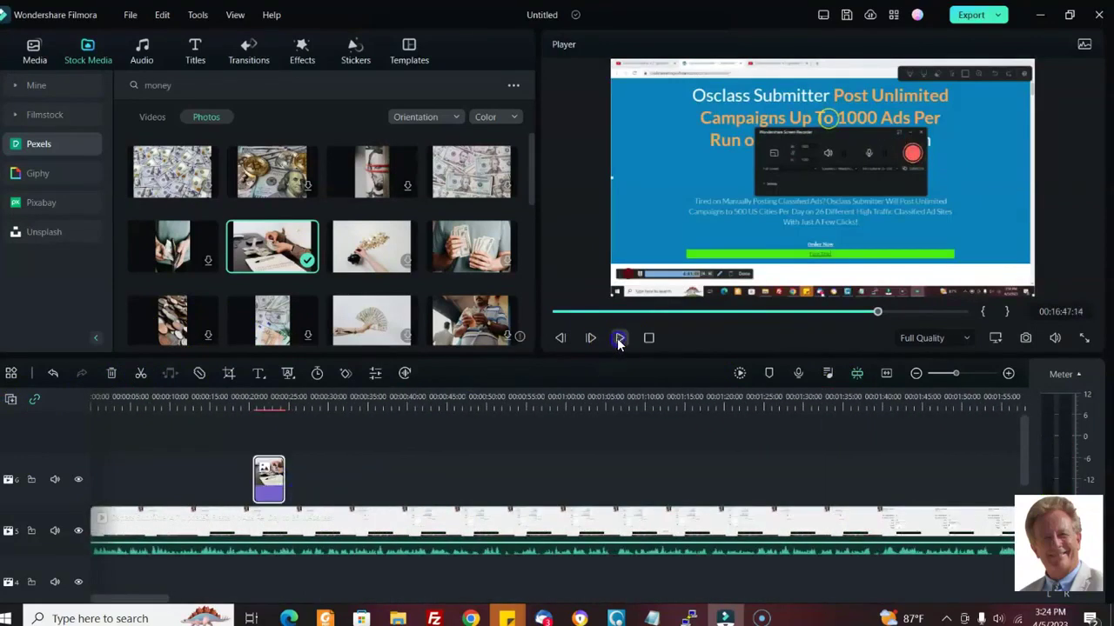
pyautogui.click(596, 342)
# Step: Dismiss the maximum-resolution download notice and remove the money photo placed near the 20-second mark
pyautogui.moveTo(283, 479)
pyautogui.mouseDown()
pyautogui.moveTo(345, 481)
pyautogui.moveTo(292, 479)
pyautogui.mouseUp()
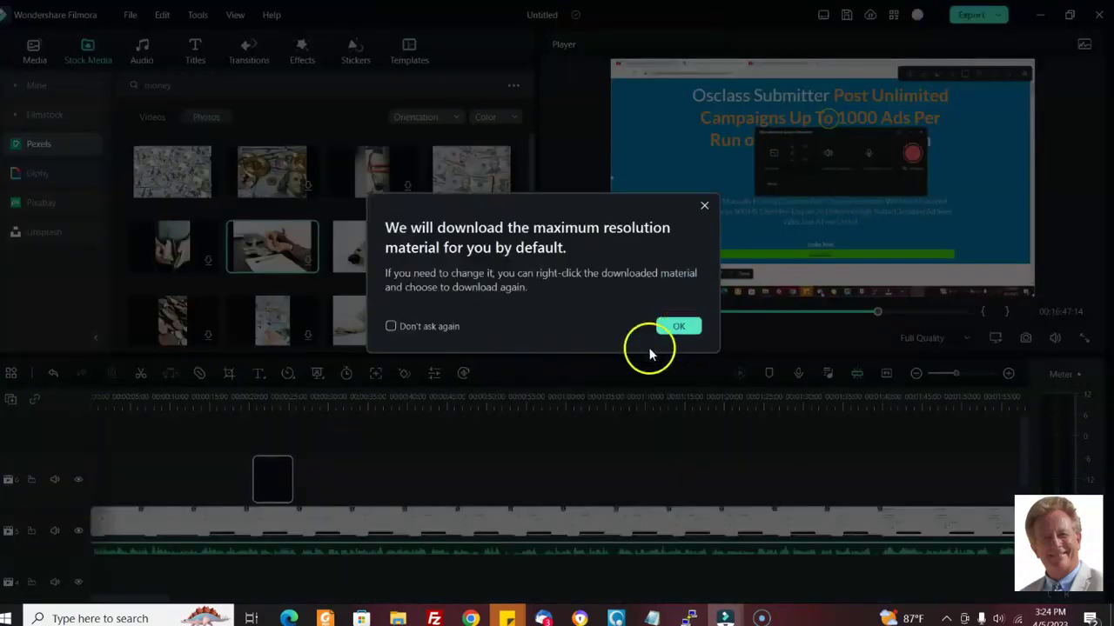
pyautogui.press('Escape')
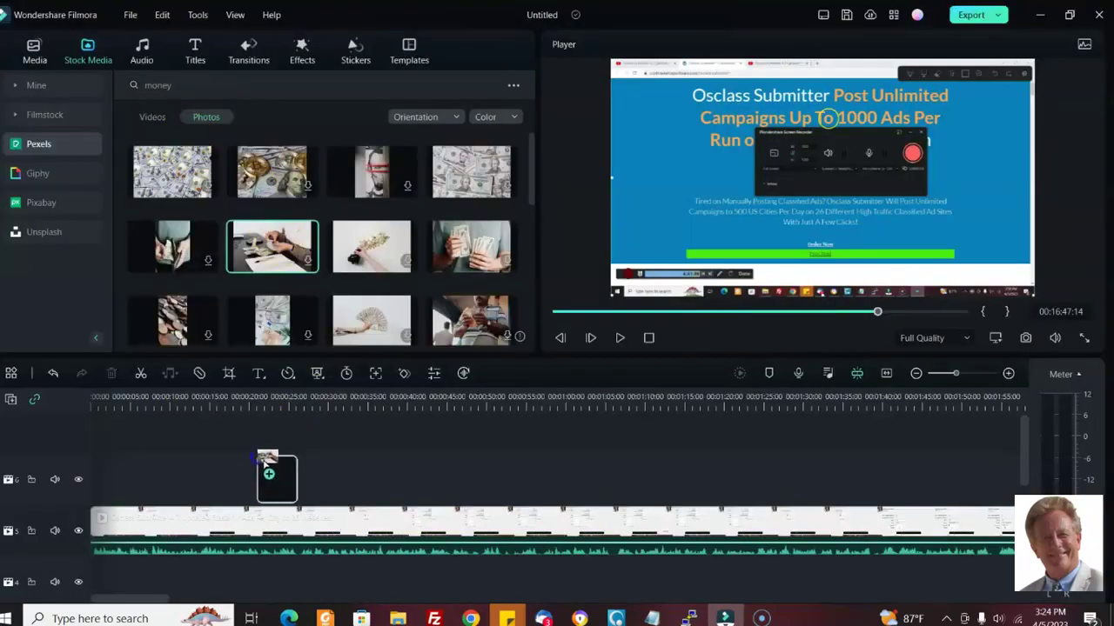
pyautogui.click(280, 246)
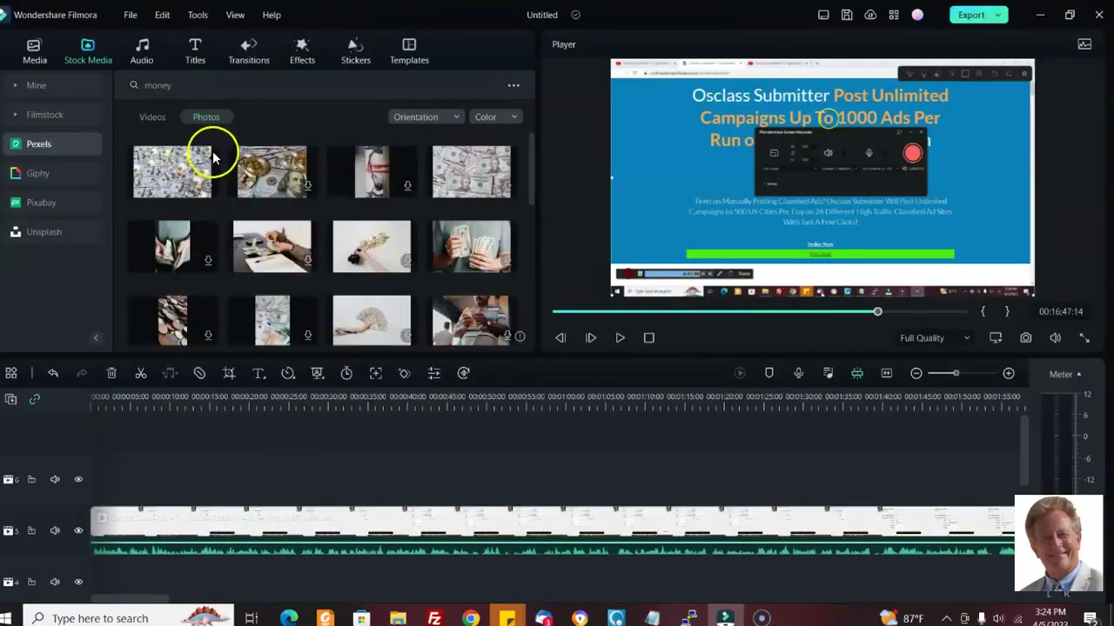
# Step: Clear the money search in the Pexels stock library and switch its results from photos to videos
pyautogui.click(193, 126)
pyautogui.click(170, 87)
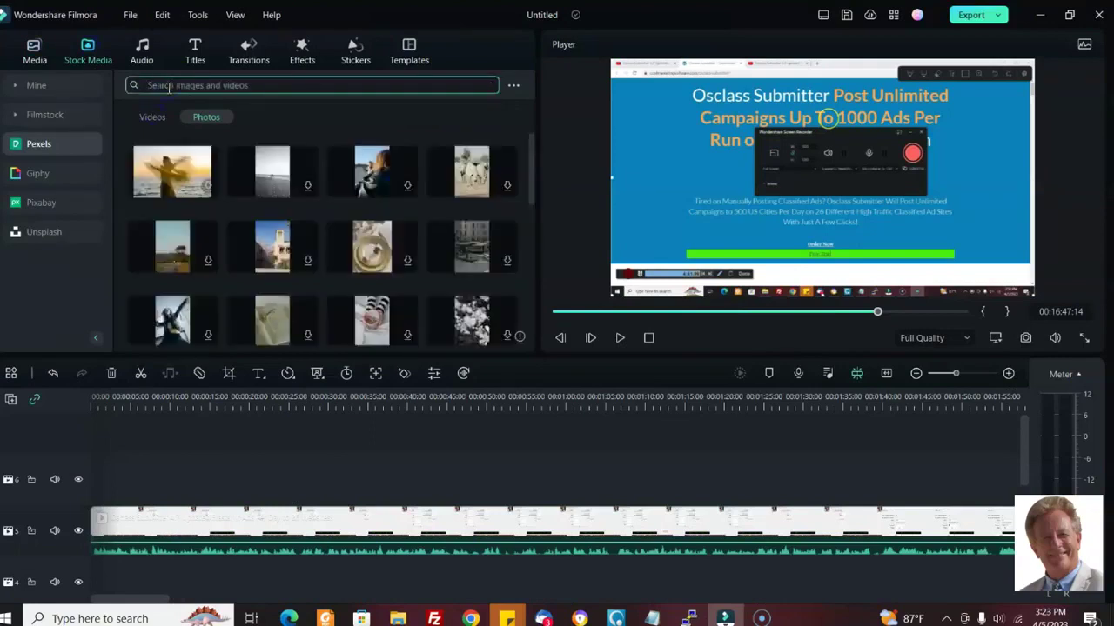
pyautogui.click(141, 114)
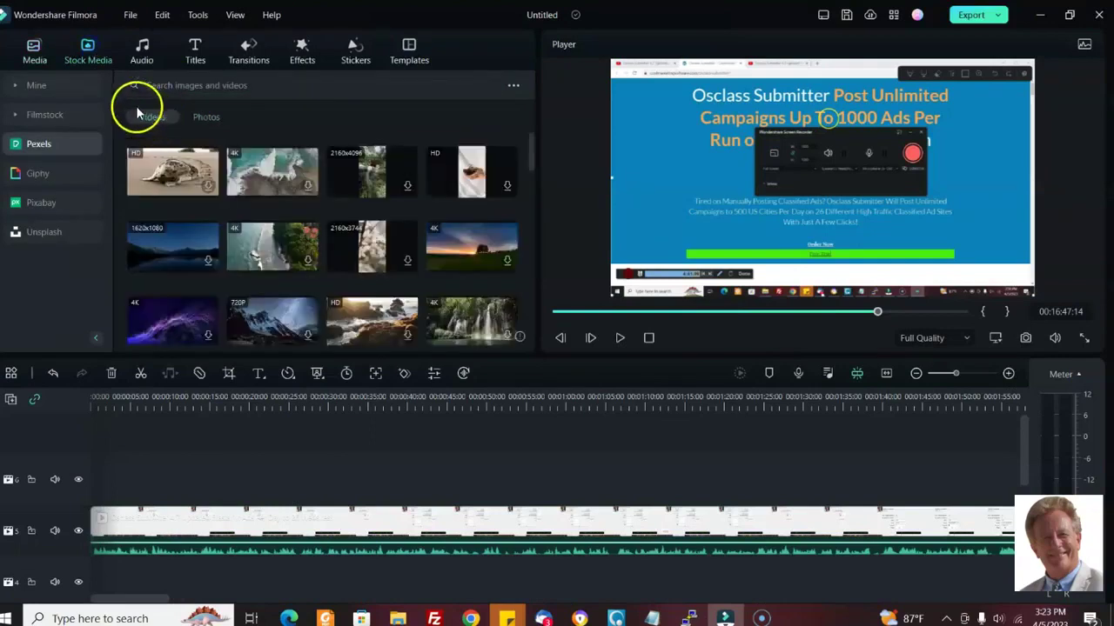
# Step: Return to the project media and remove the last video clip, after the orange title clip, from the timeline
pyautogui.click(90, 50)
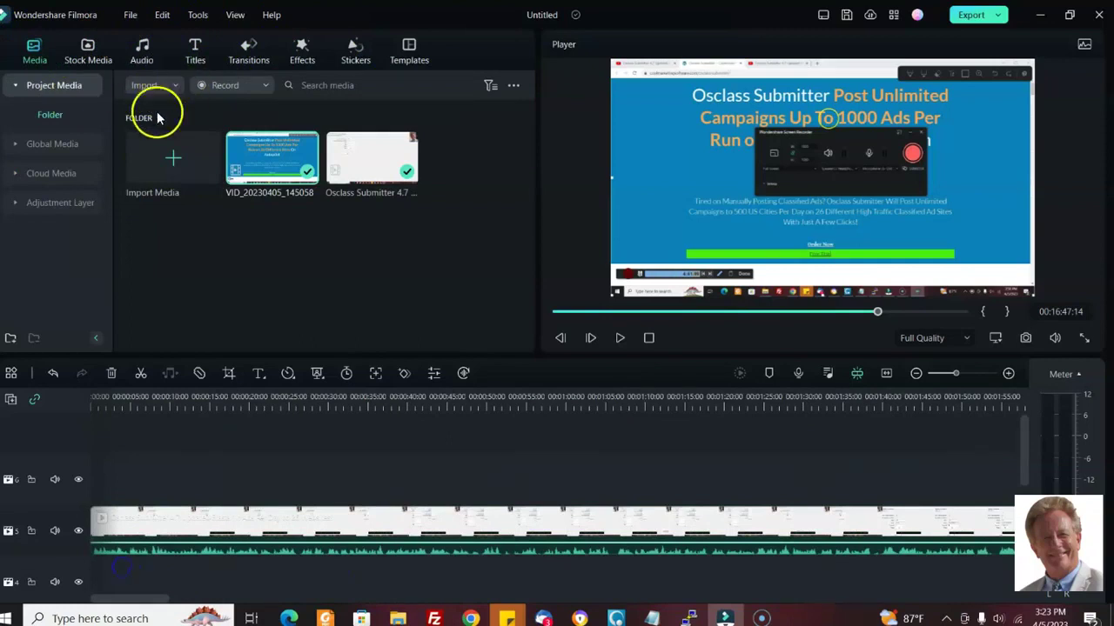
pyautogui.moveTo(132, 597); pyautogui.dragTo(818, 597)
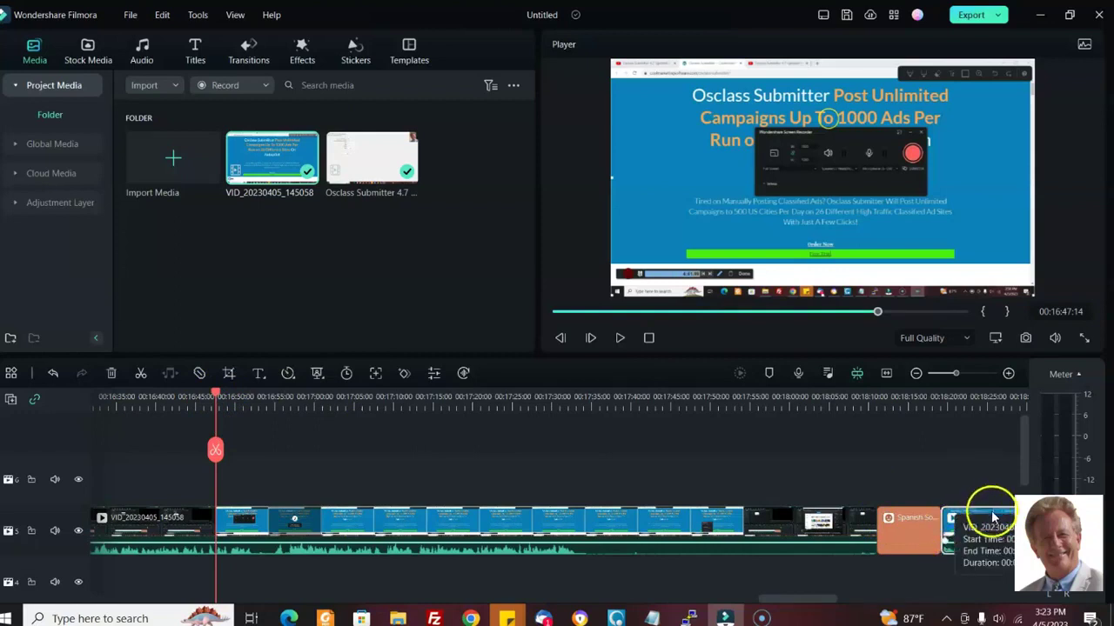
pyautogui.moveTo(940, 526); pyautogui.dragTo(771, 385)
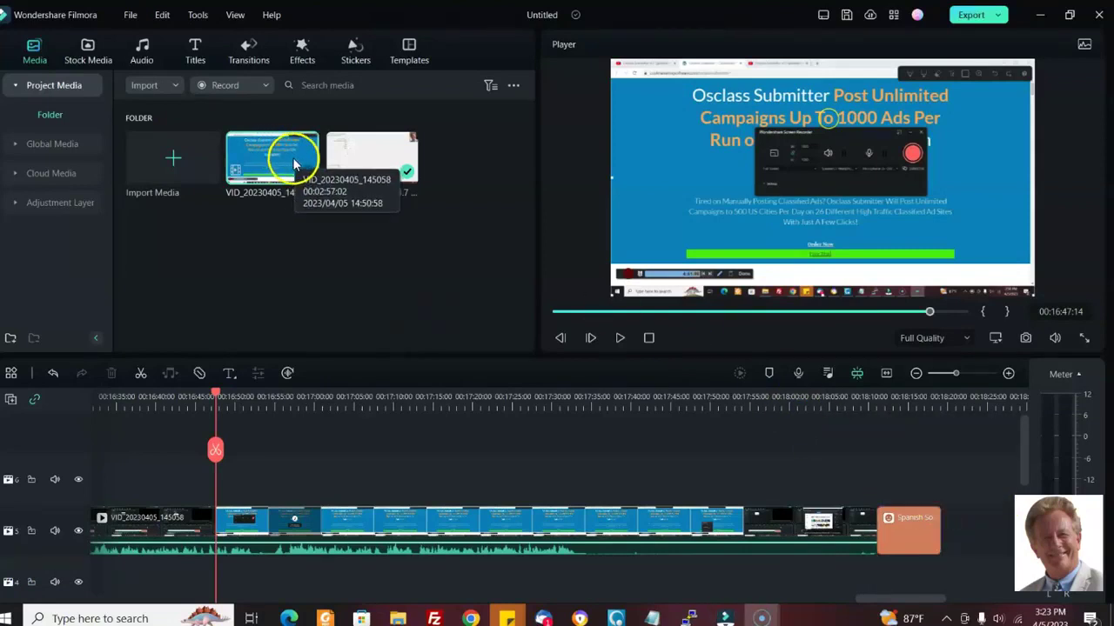